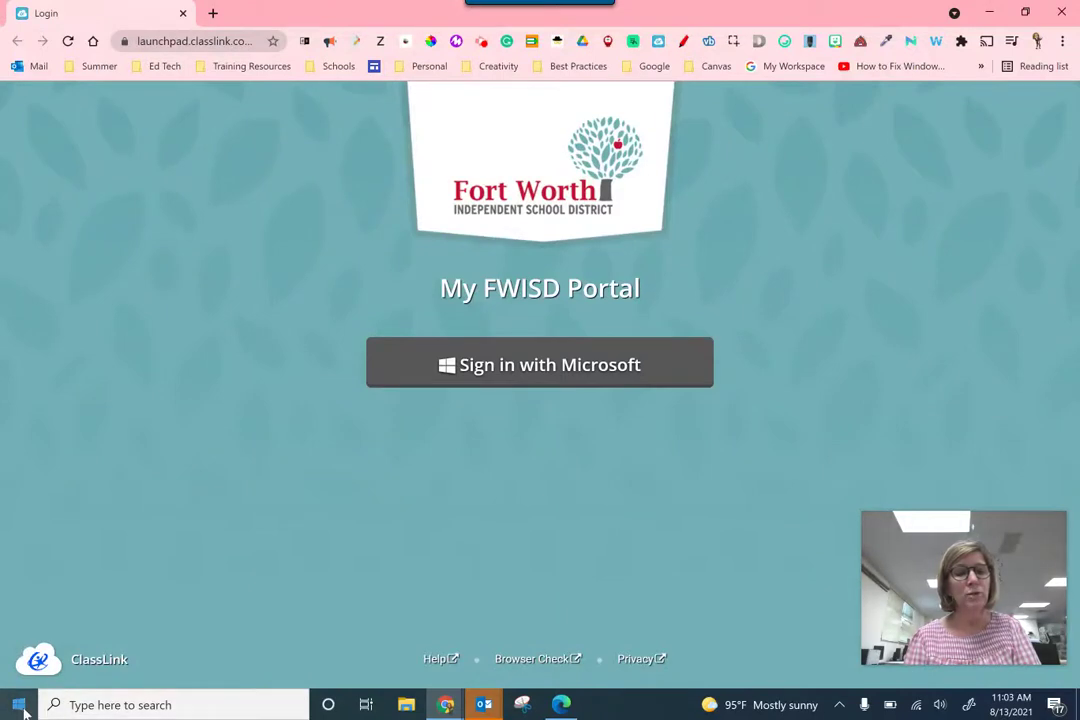
Step: Find the Windows Update settings by searching for "updates", then check online for updates from Microsoft Update and close Settings
click(85, 706)
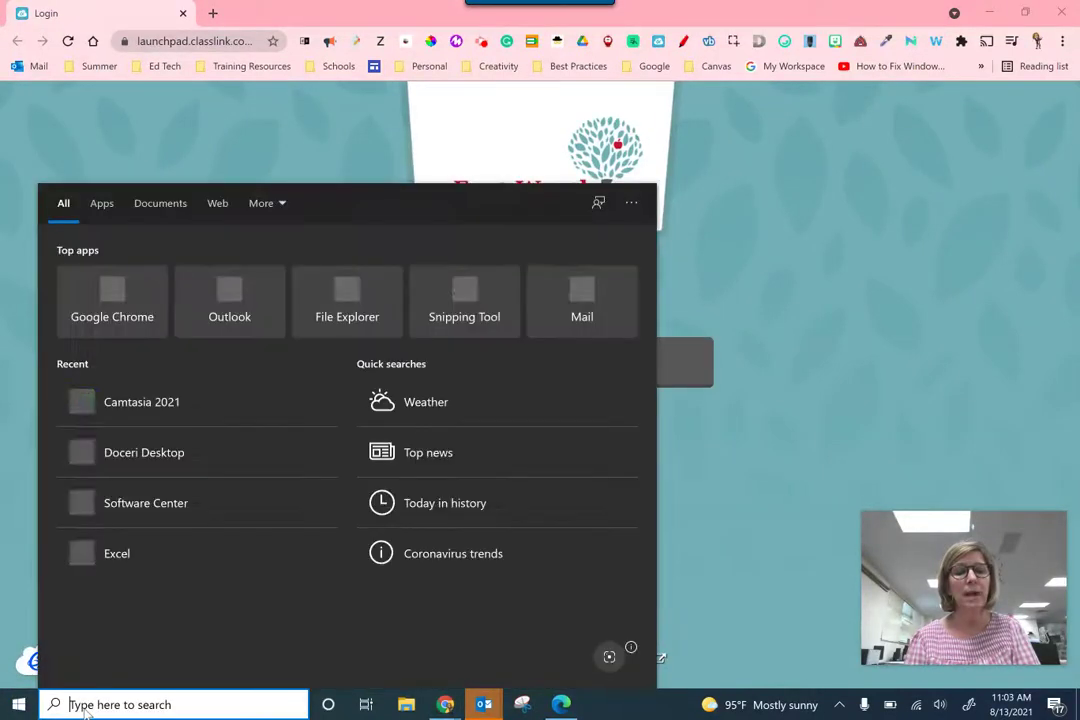
text(updates)
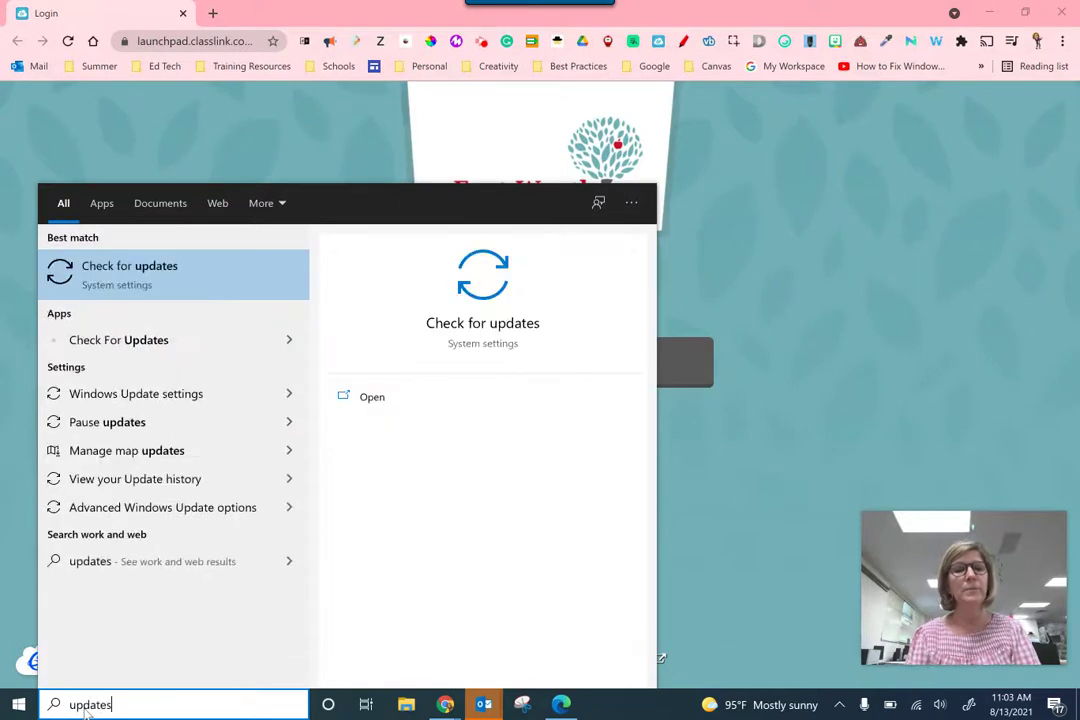
click(179, 284)
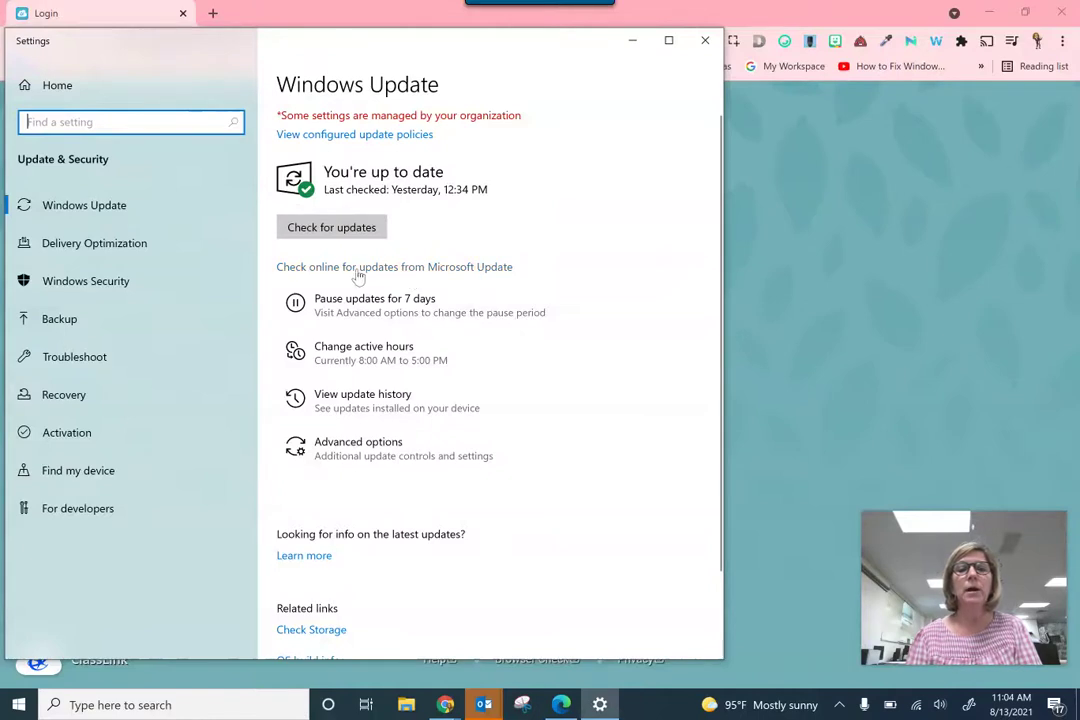
click(443, 273)
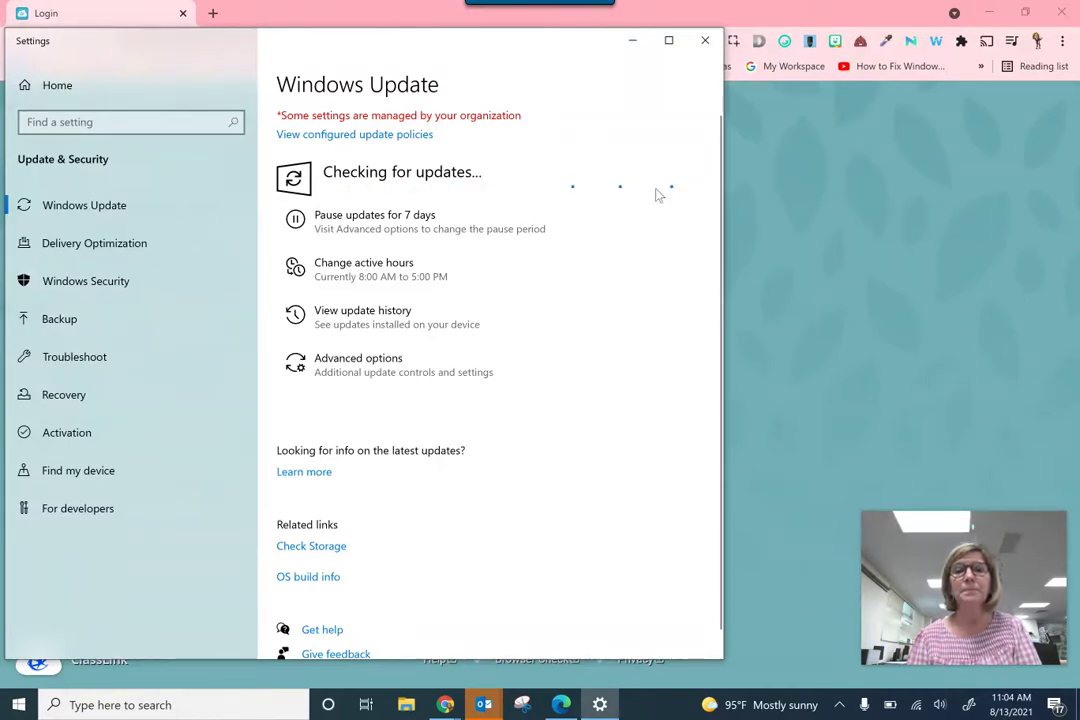
click(707, 46)
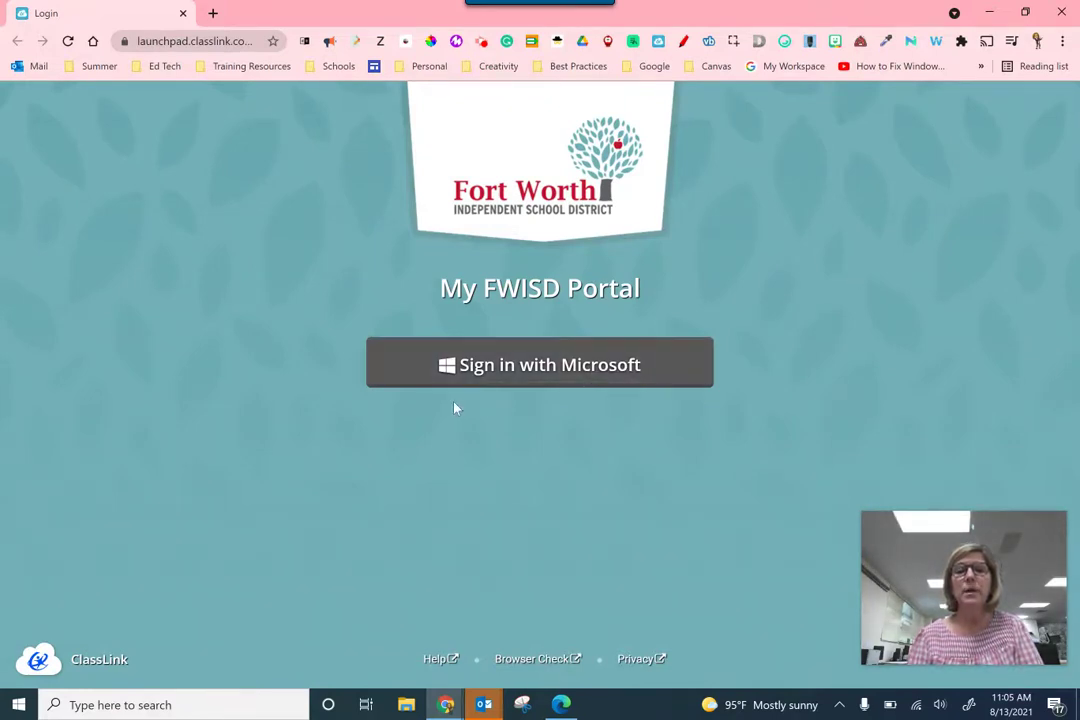
Step: Go to fwisd.org and open its Contact FWISD / Let's Talk page
click(212, 41)
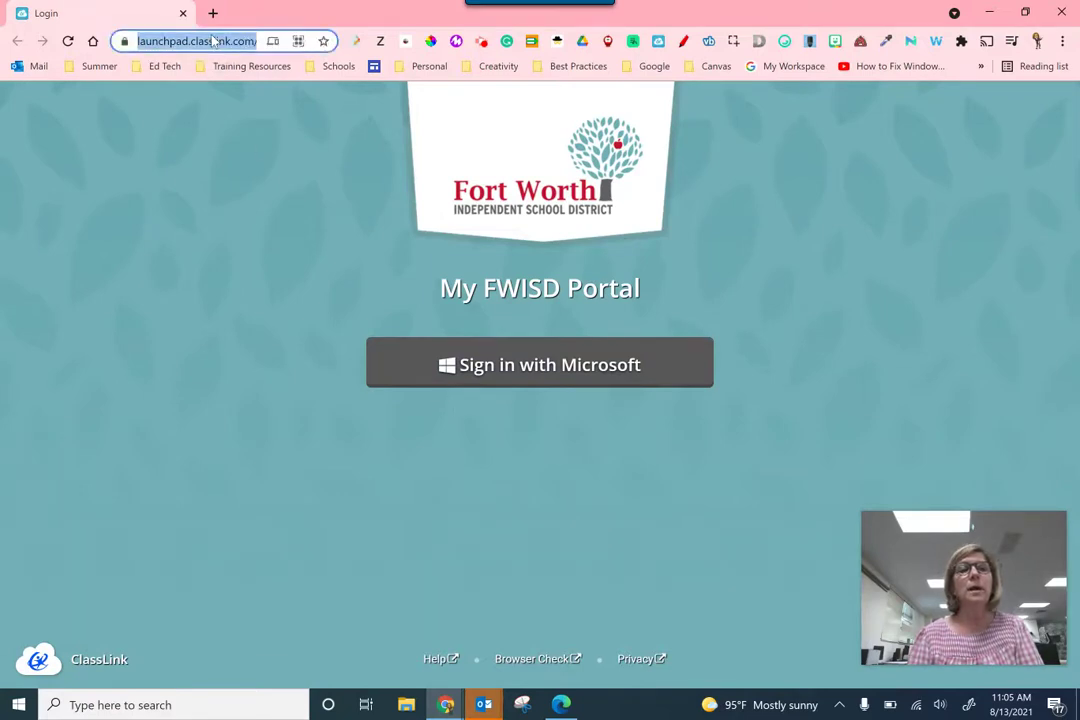
text(fwisd.o)
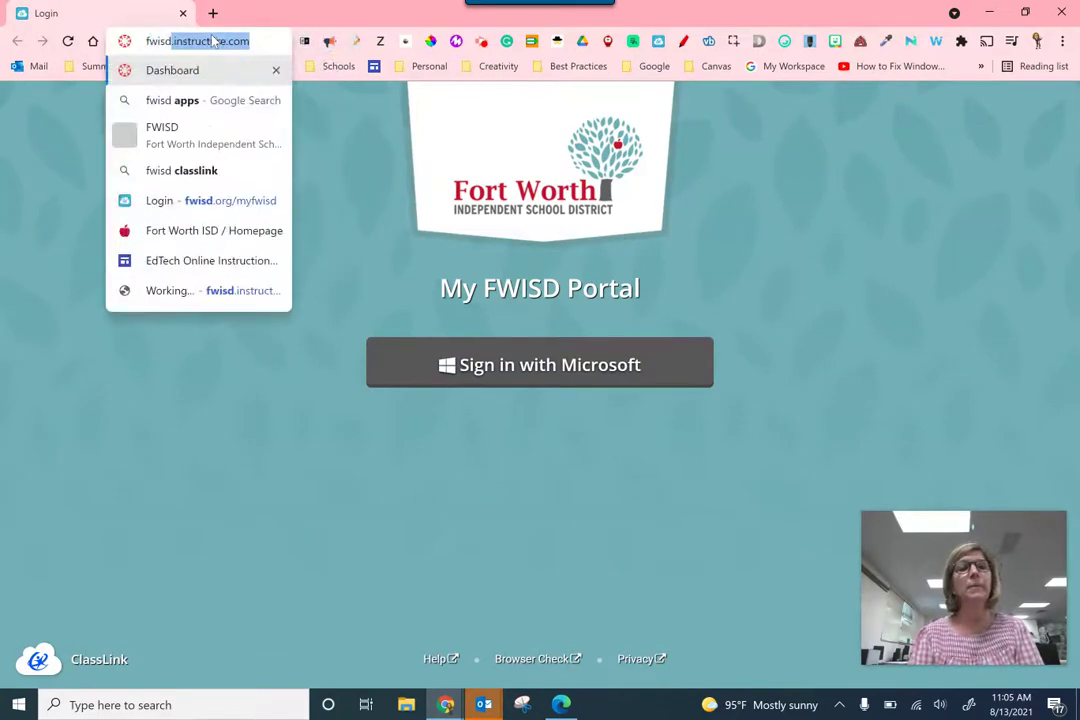
text(rg)
key(Return)
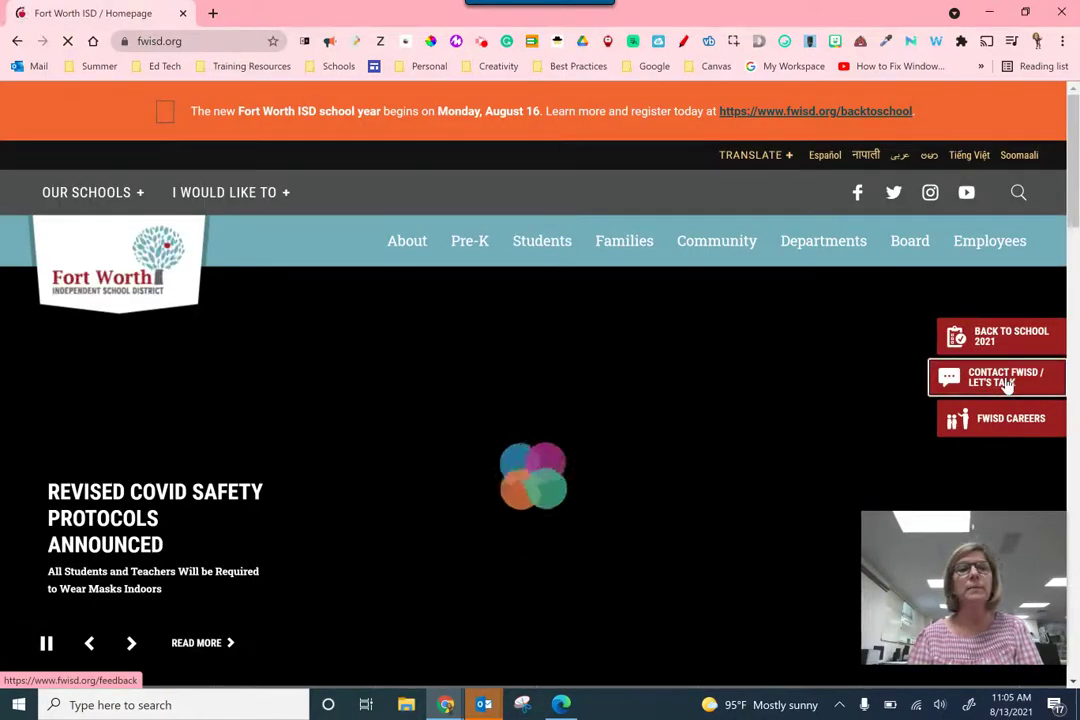
click(1005, 378)
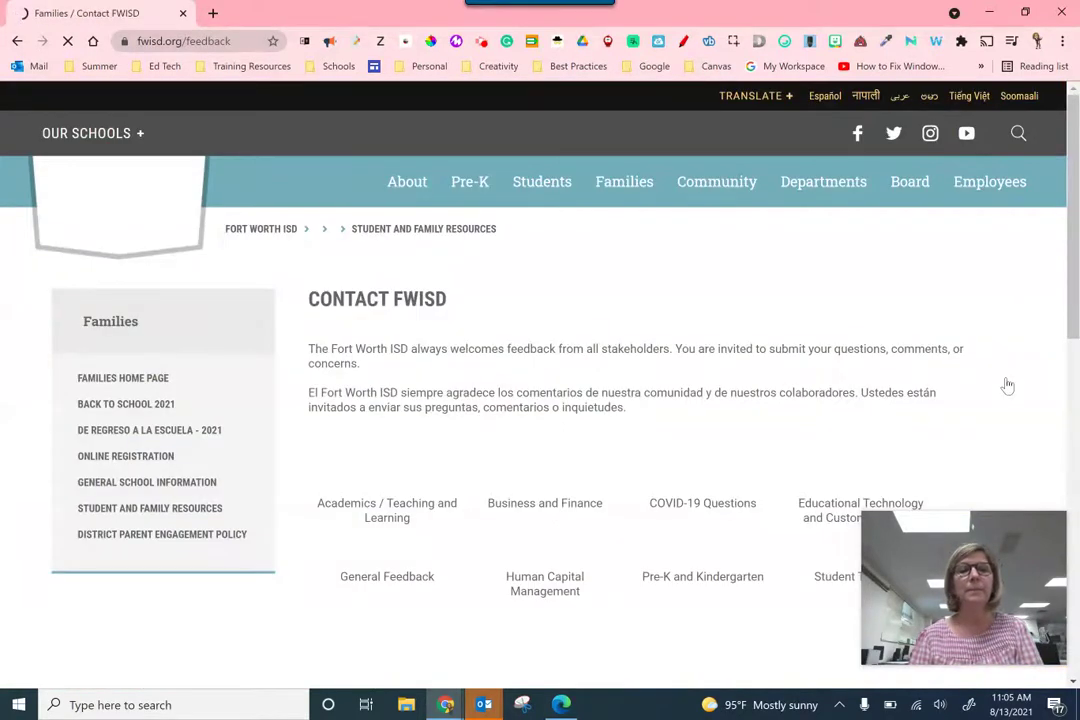
Step: Expand the Educational Technology and Customer Service subject and open its Enter a Technology Service Request link
scroll(1008, 385, down, 2)
drag(1076, 295, 1073, 438)
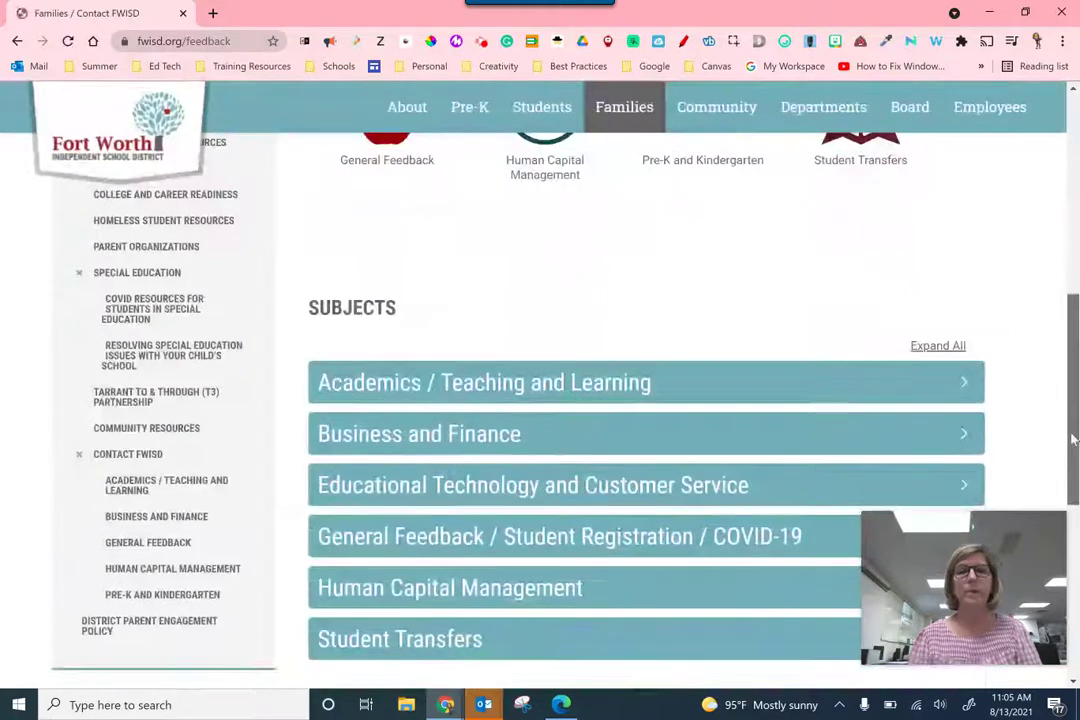
click(590, 486)
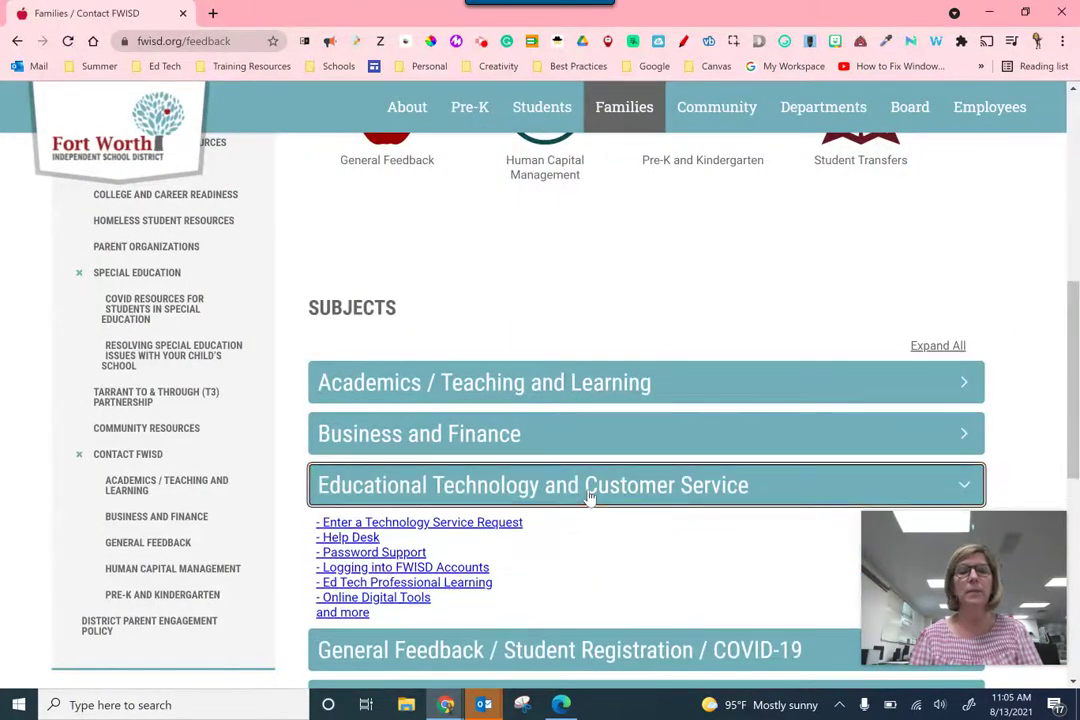
click(385, 525)
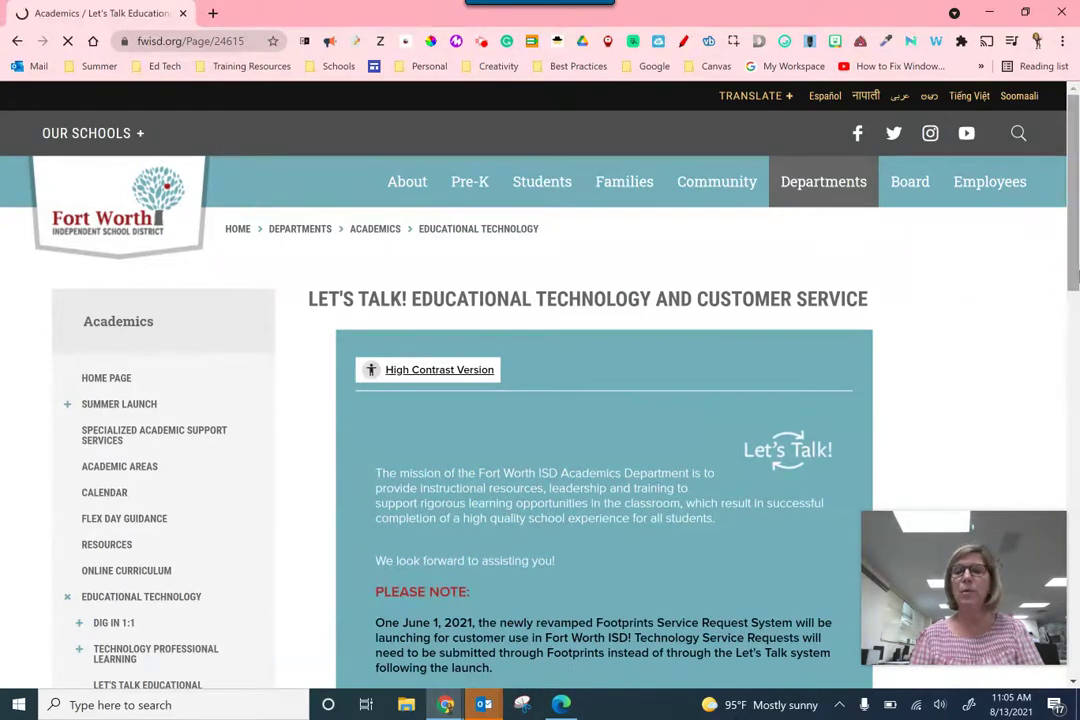
Step: Open the Footprints System login page from the link in the PLEASE NOTE section
scroll(1070, 308, down, 3)
mouse_move(1073, 360)
mouse_down()
mouse_move(1071, 472)
mouse_move(1071, 381)
mouse_up()
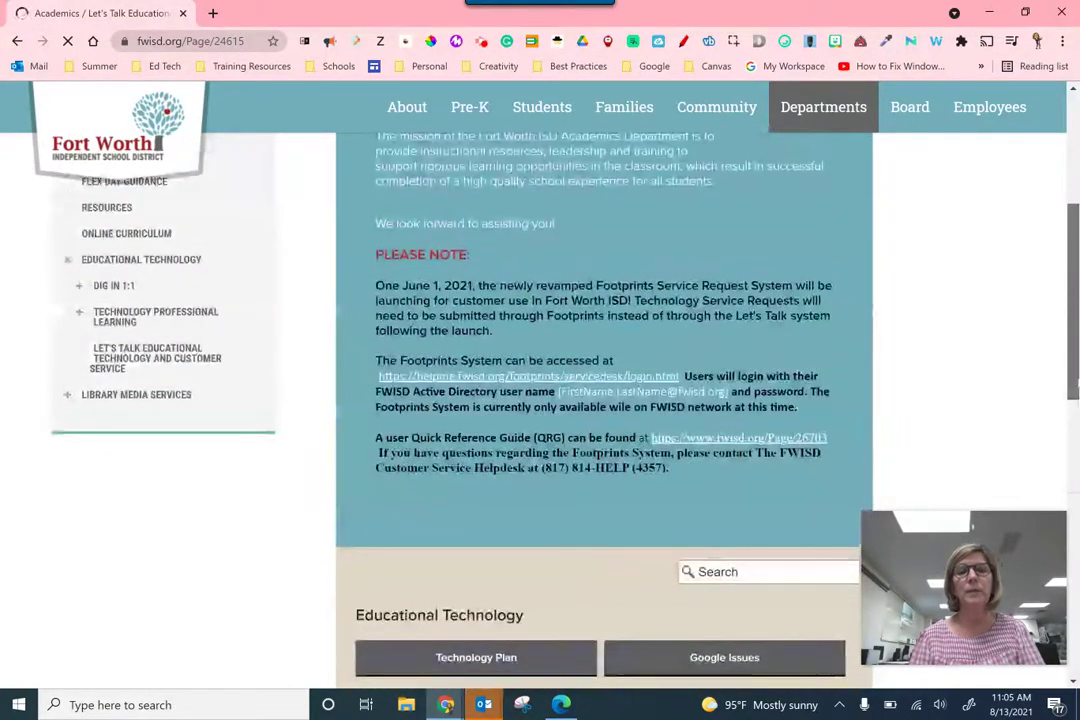
click(527, 380)
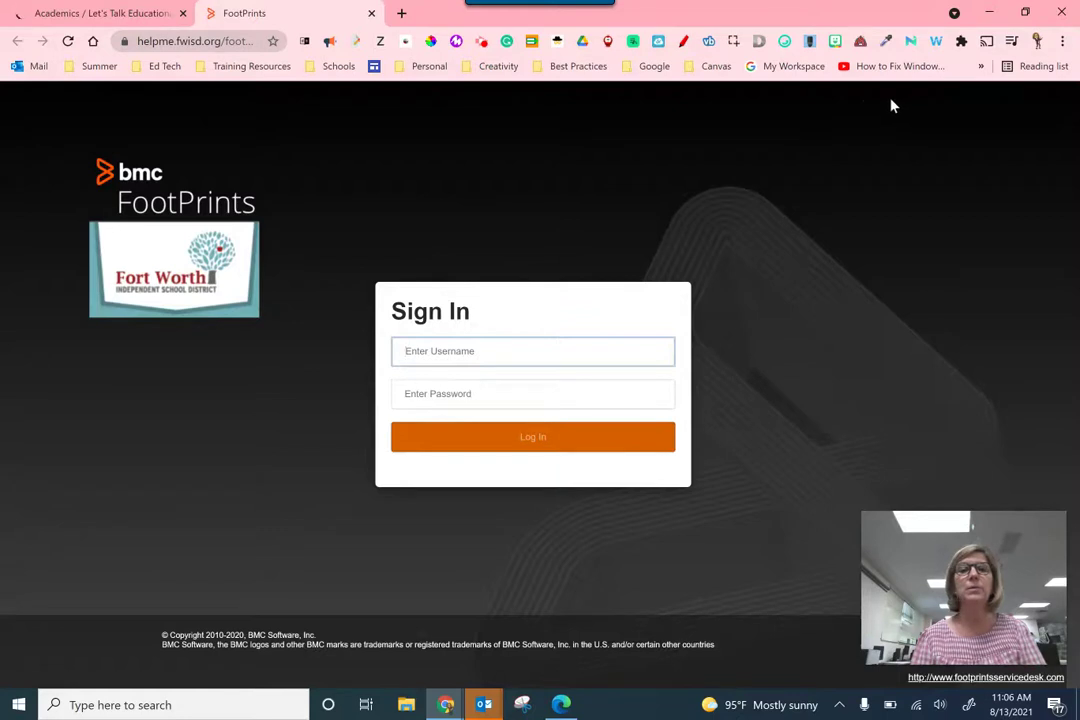
Step: Load the FootPrints sign-in page directly at the address helpme.fwisd.org
click(241, 40)
text(help)
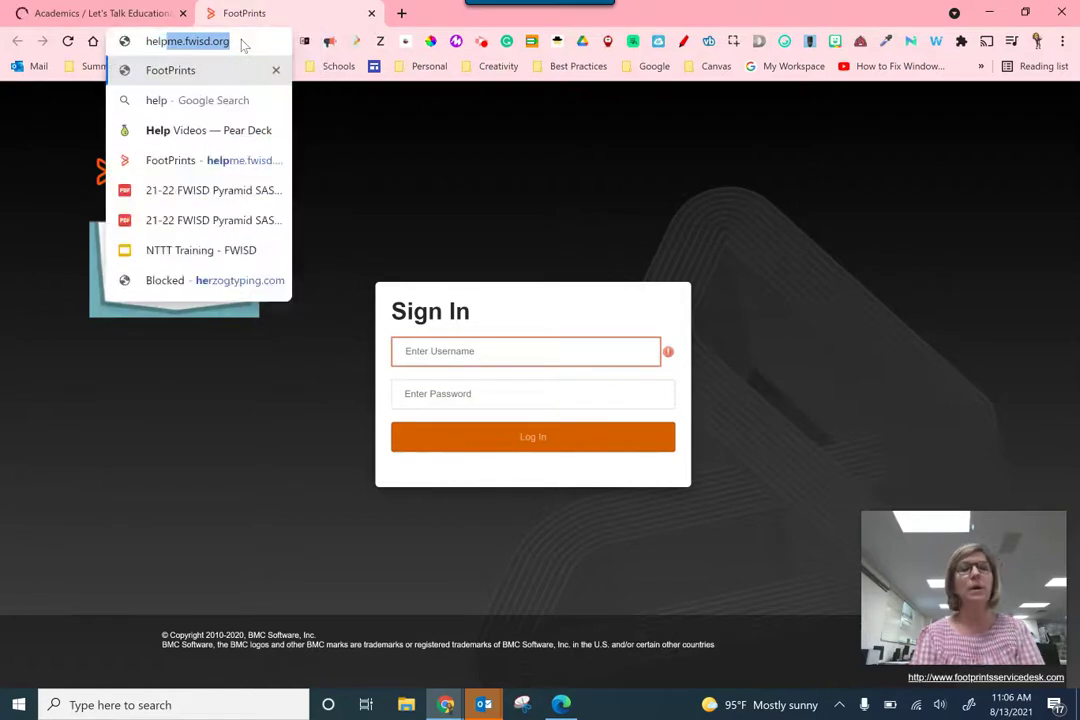
text(me.fwisd.or)
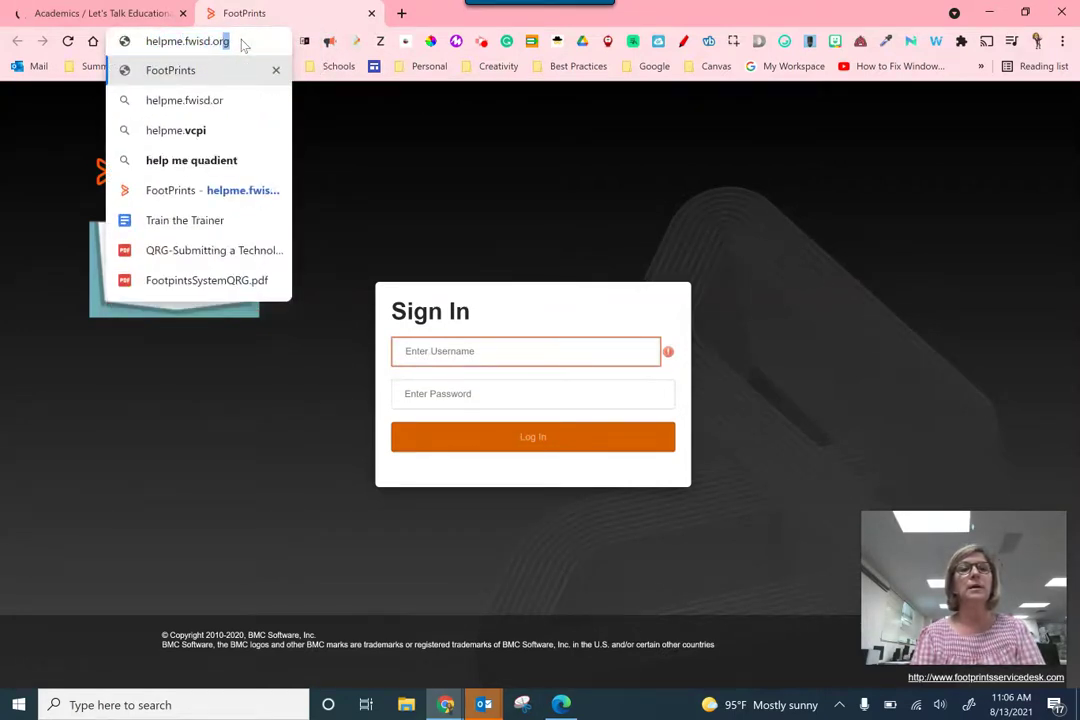
key(Return)
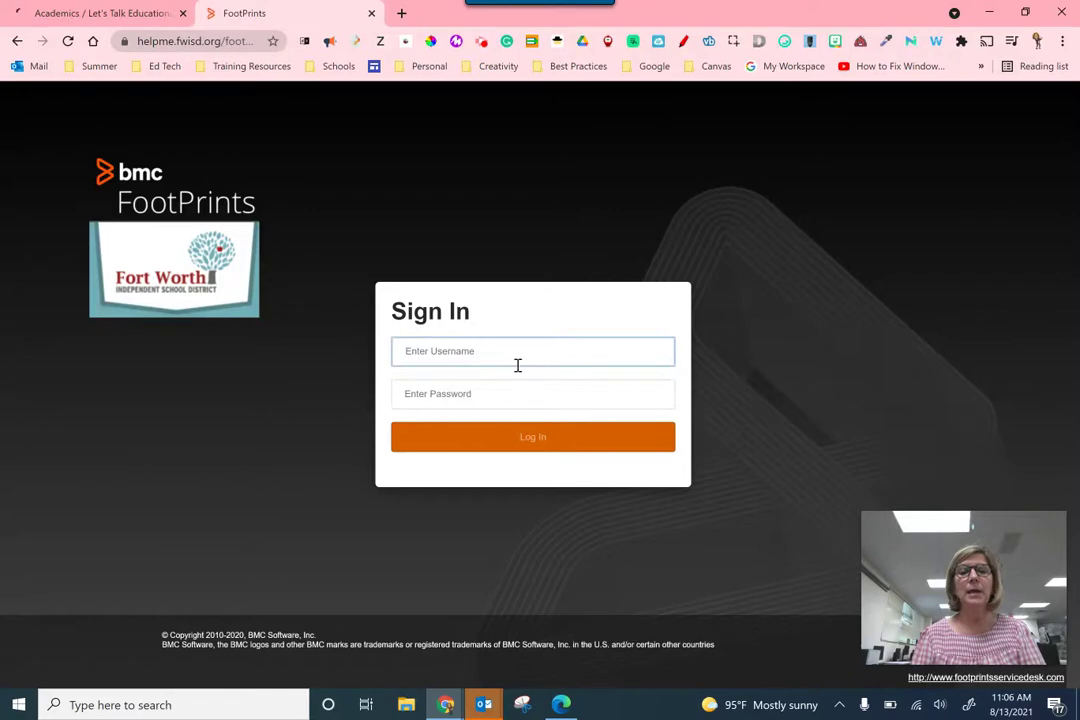
Step: Try to sign in to FootPrints with a partial username and the account password, dismissing the authentication dialog
text(sara)
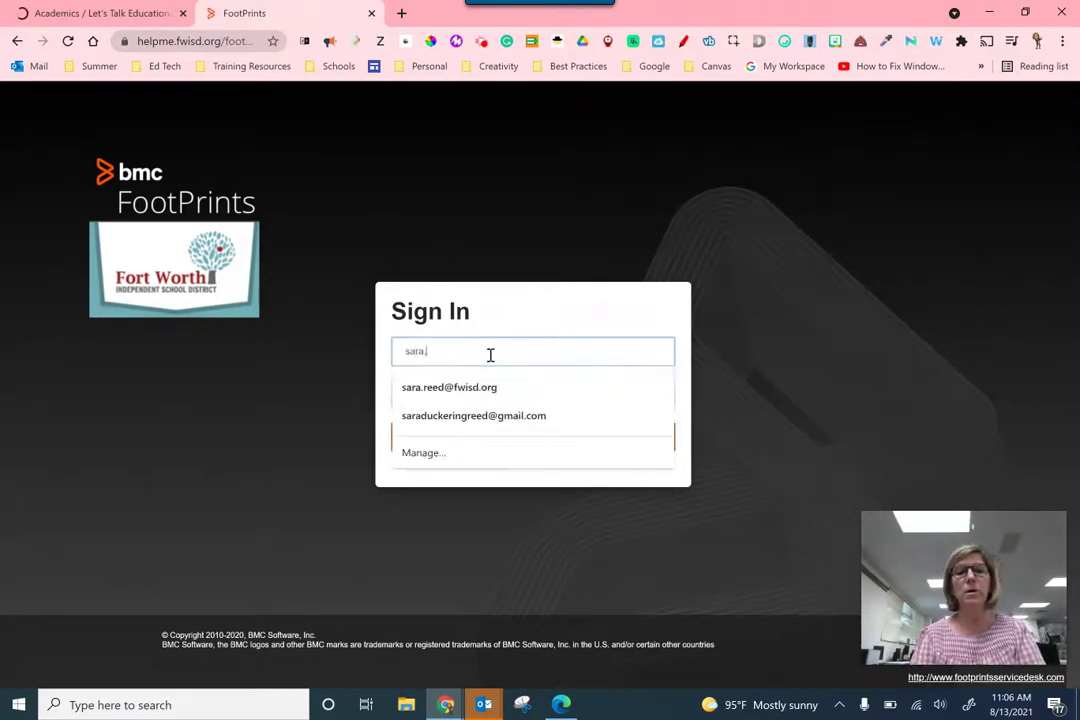
key(Down)
key(Tab)
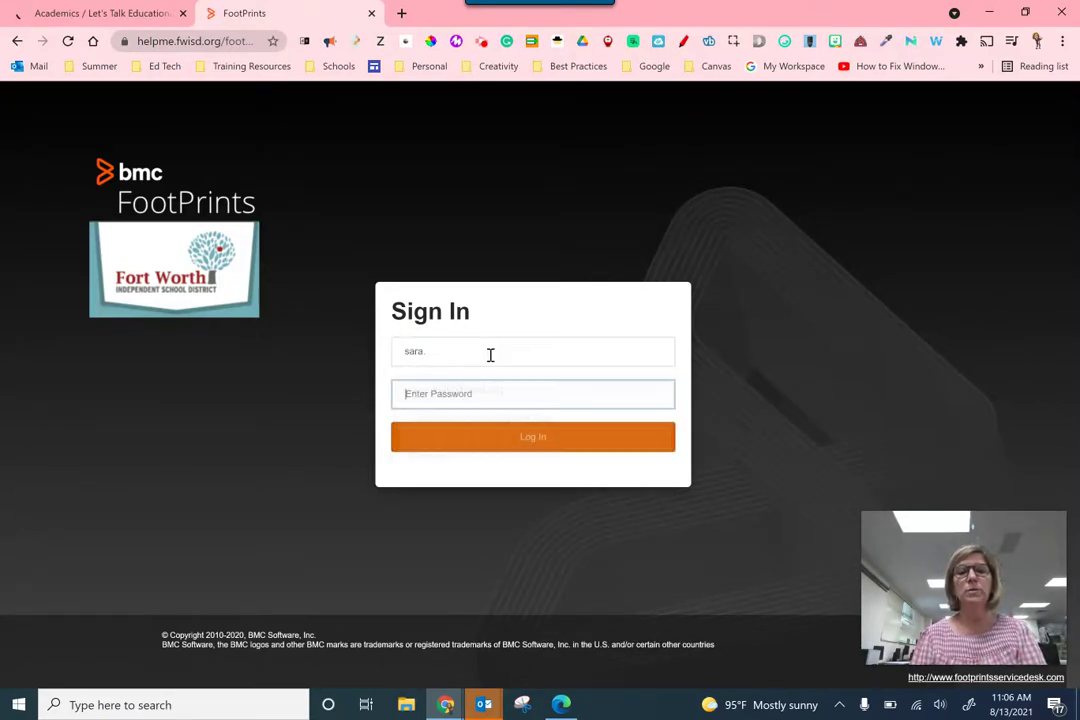
text(•••••••••)
key(Return)
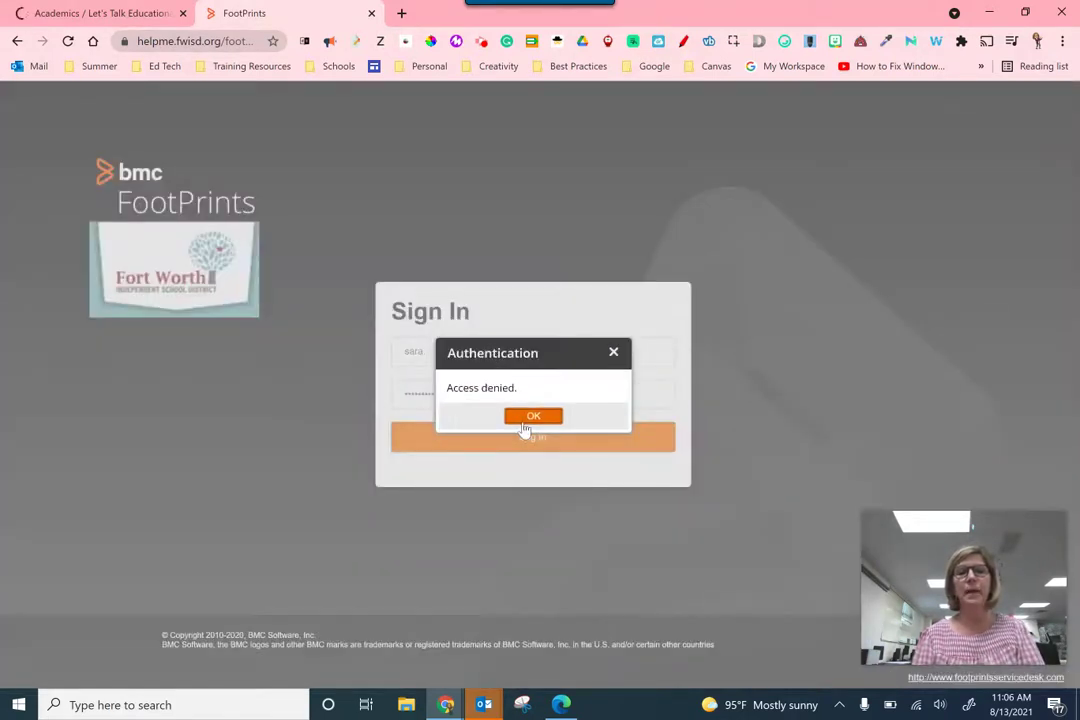
click(524, 418)
Step: Fill in the username with the saved district e-mail address and log in to FootPrints
click(453, 343)
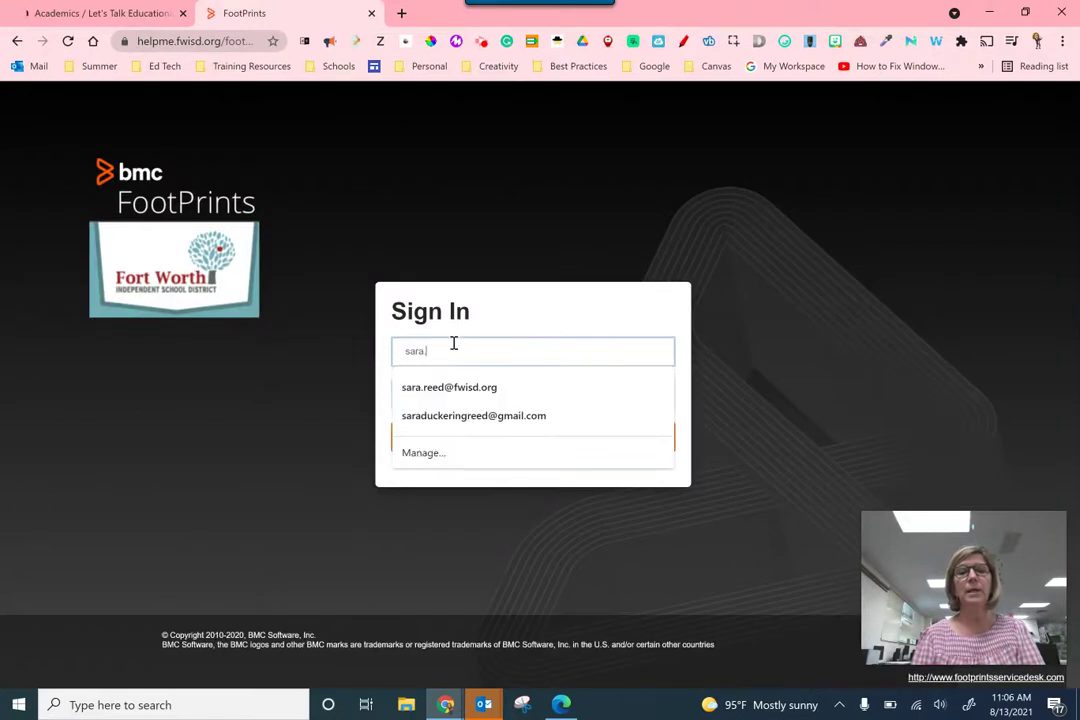
key(Down)
key(Return)
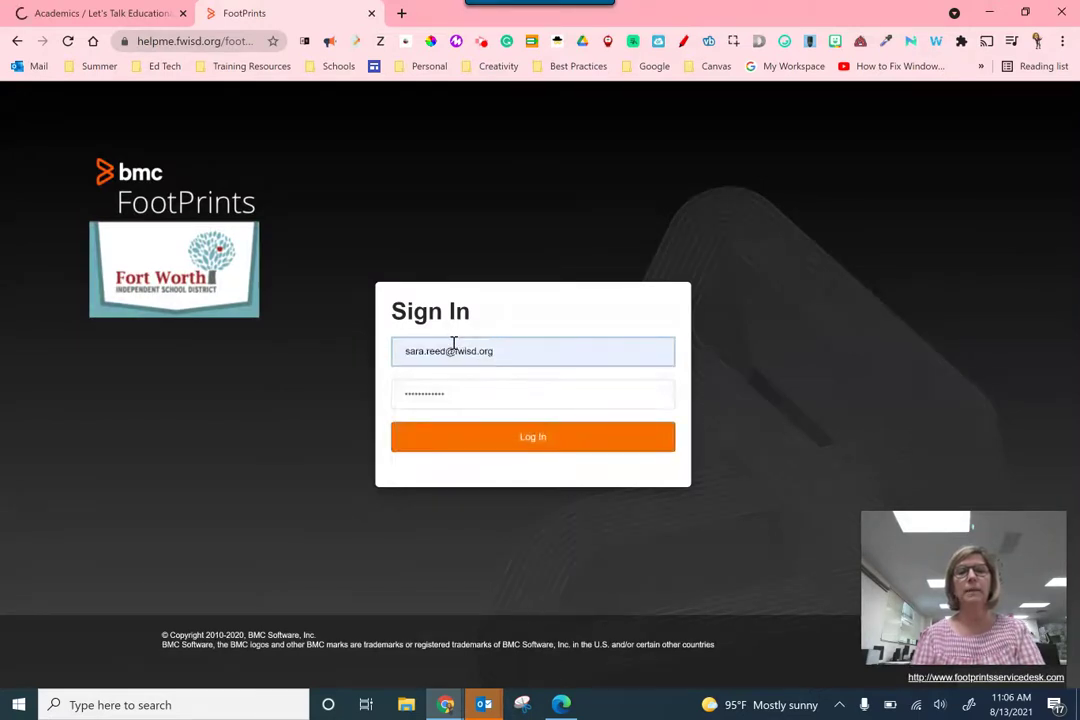
click(468, 441)
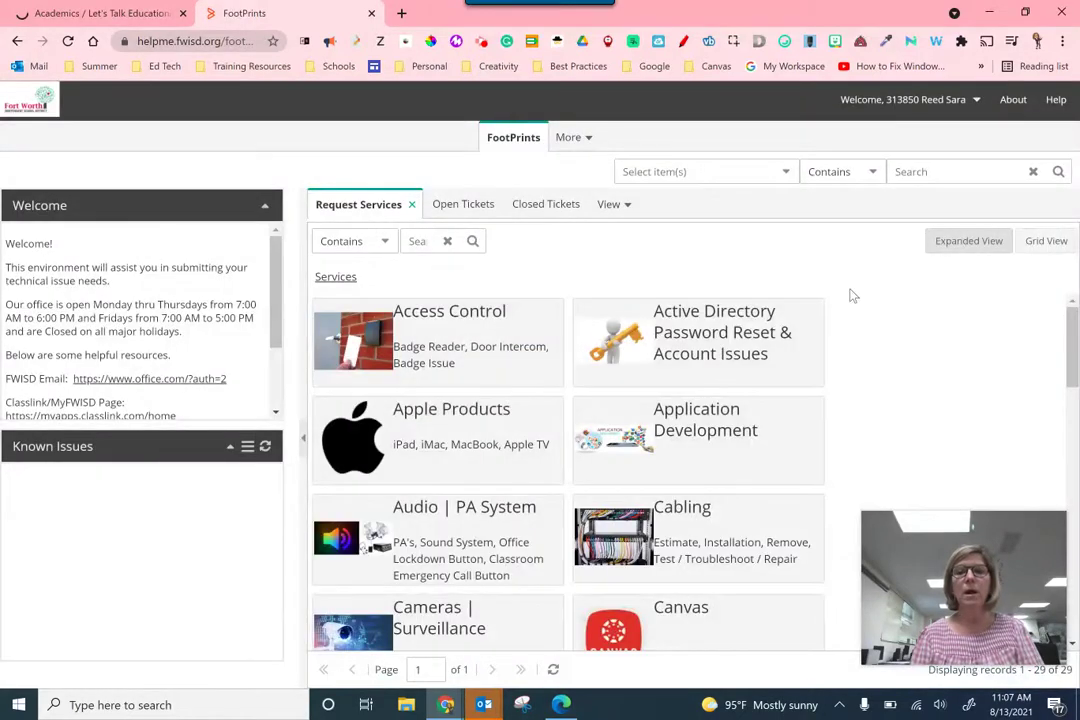
Step: Start a service request for Network Connectivity under Printer | Copier, Xerox Badge Release
drag(1073, 345, 988, 523)
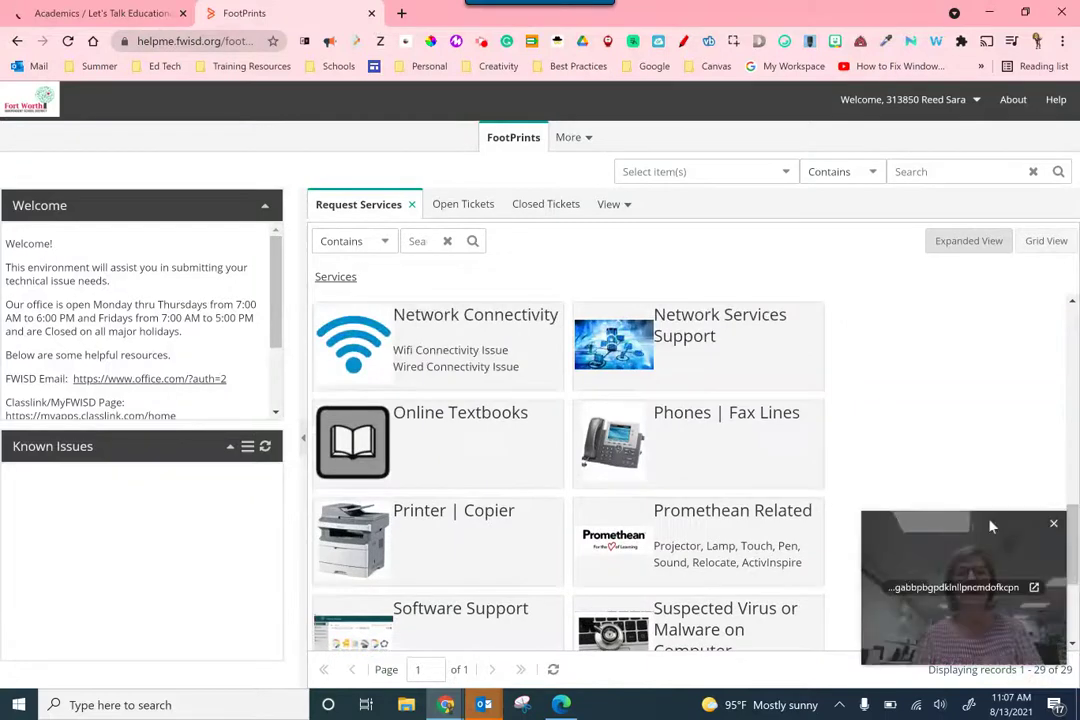
click(458, 543)
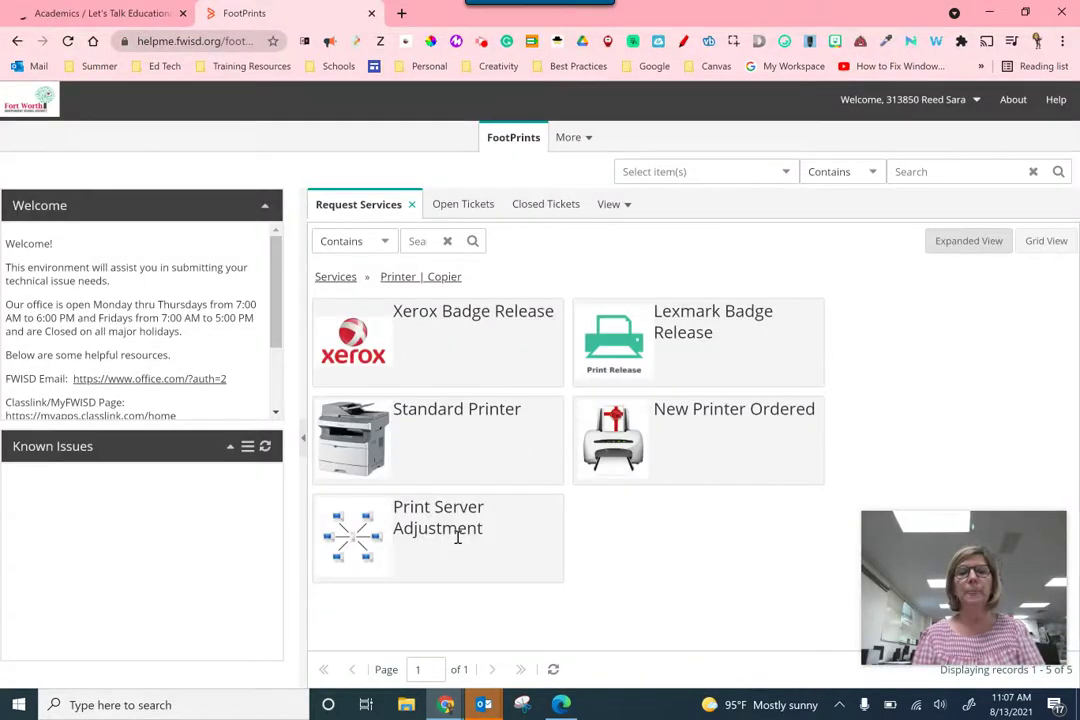
click(505, 341)
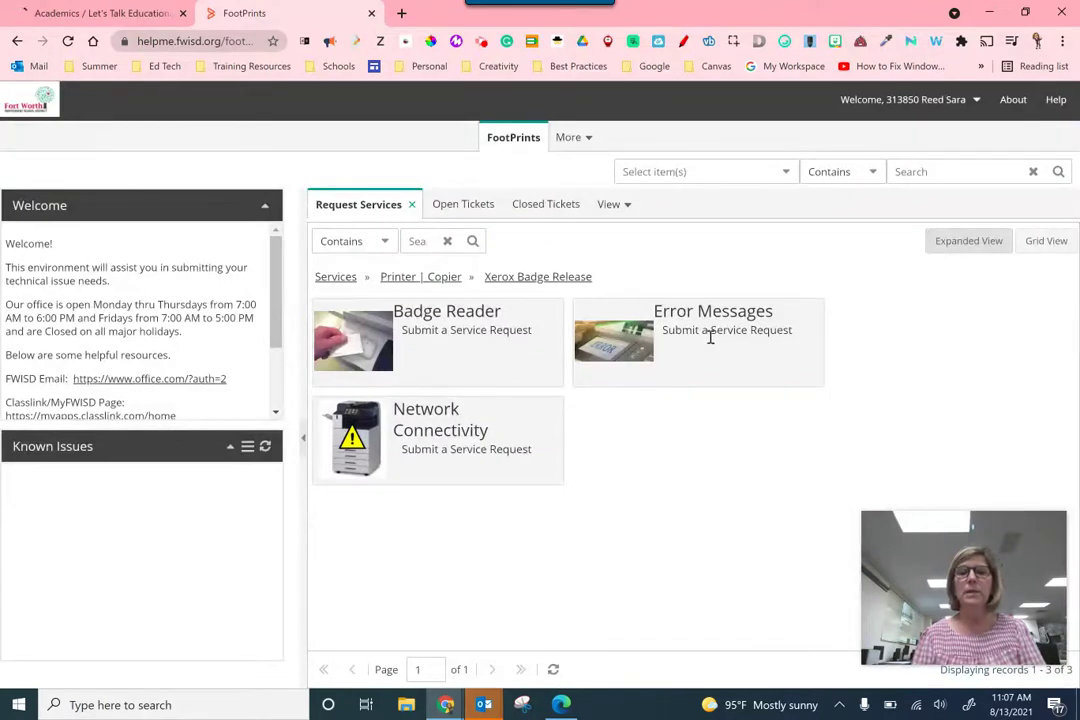
click(475, 449)
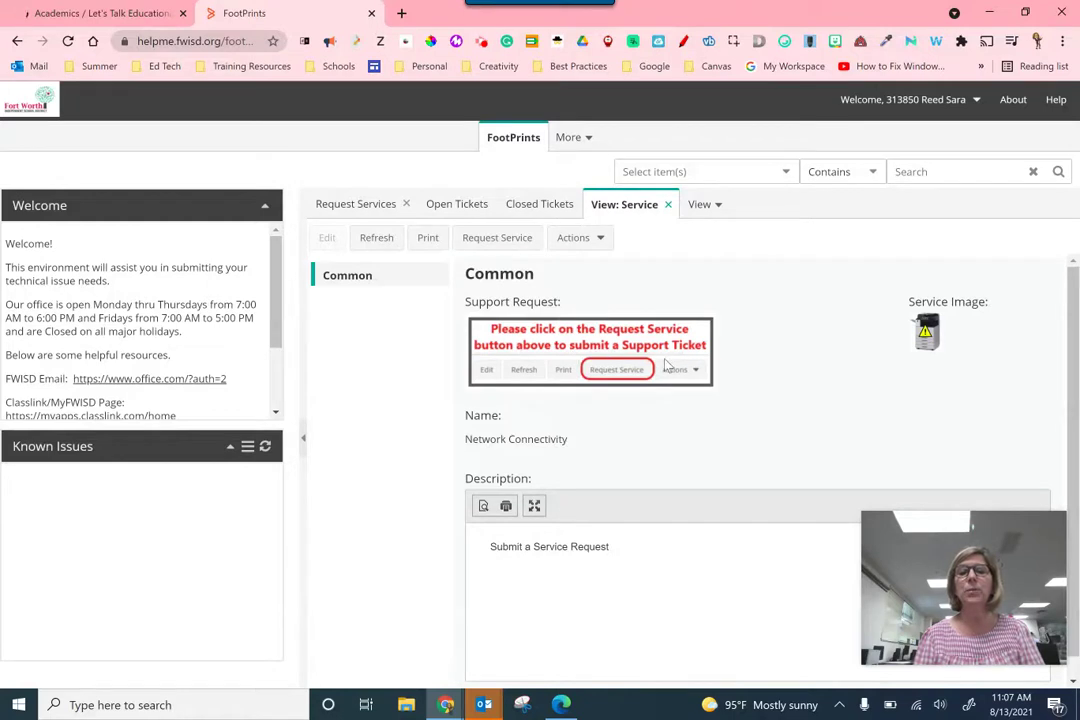
click(497, 238)
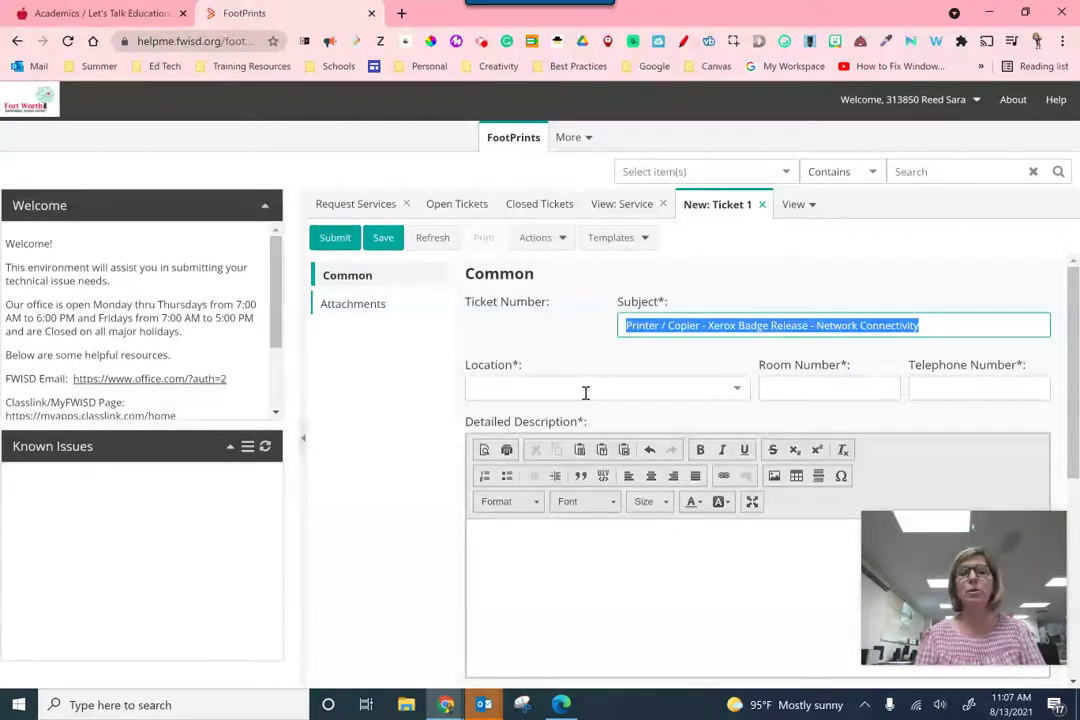
Step: Review the new ticket's form, including the Room Number, Detailed Description, type and budget number fields
click(813, 385)
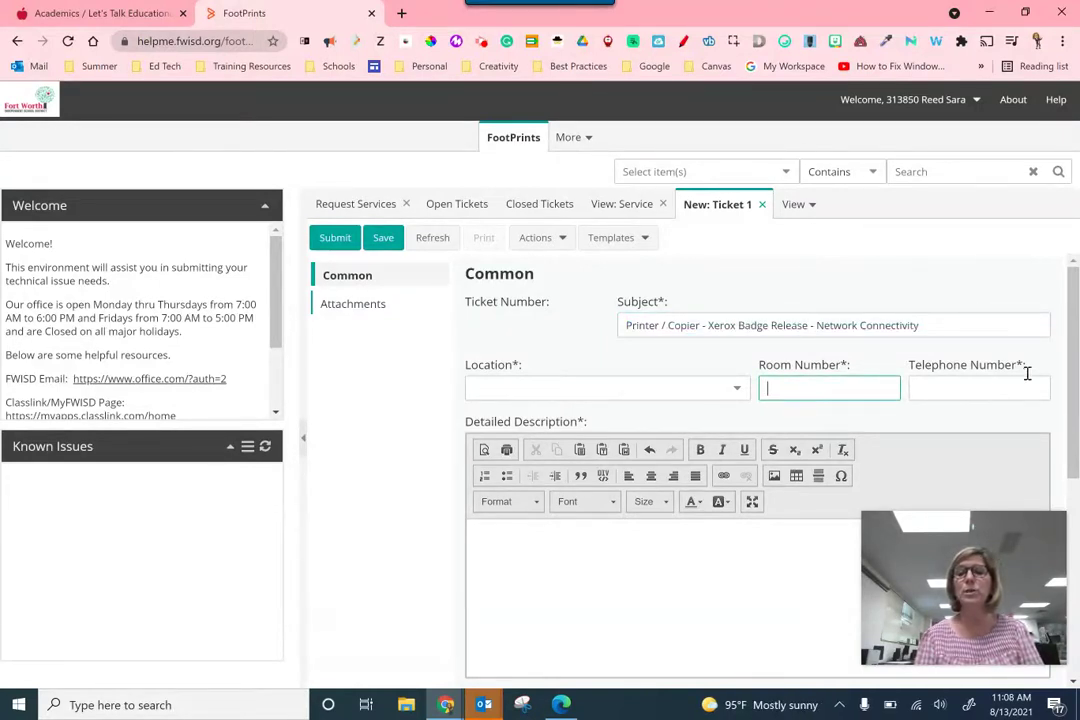
scroll(1029, 415, down, 2)
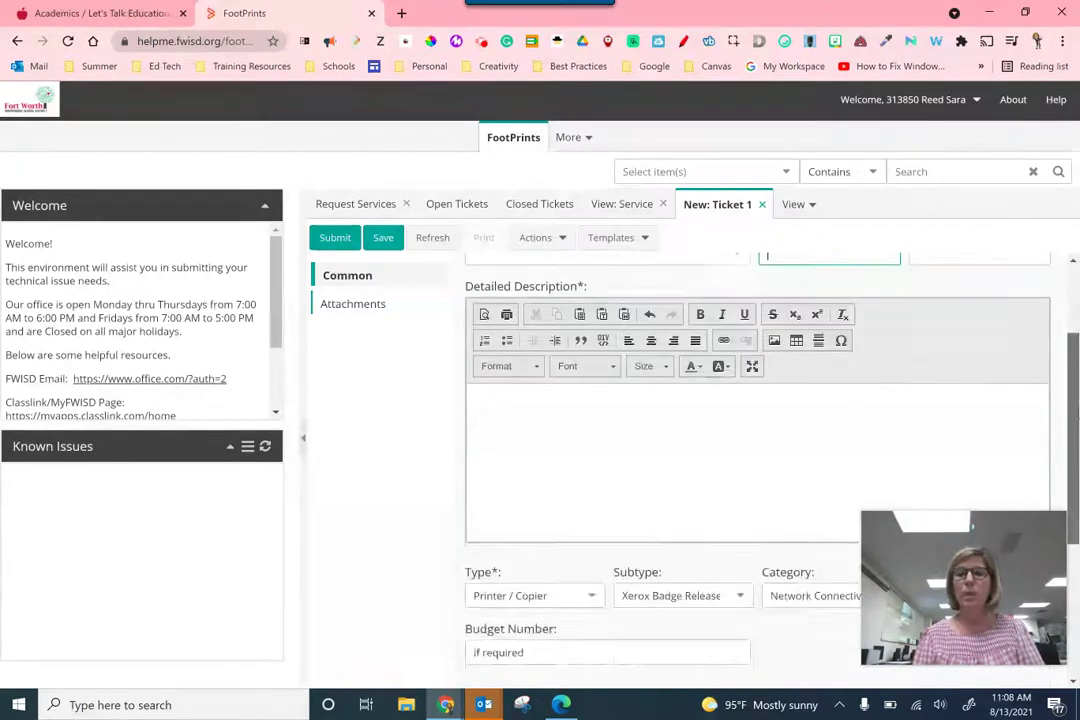
click(663, 378)
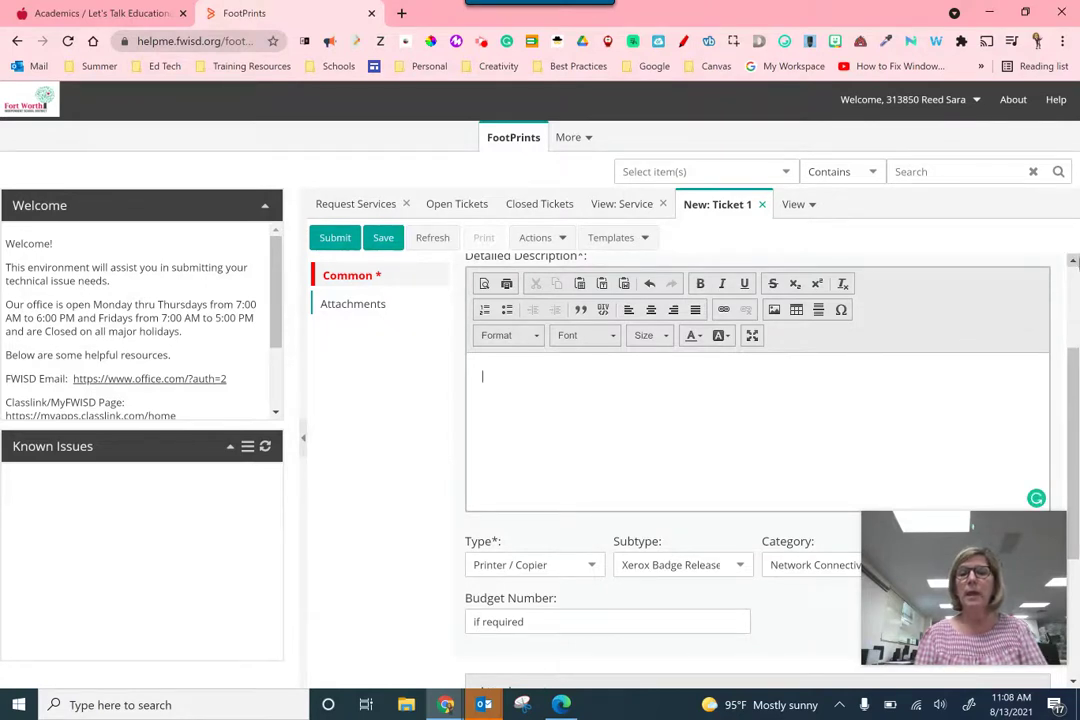
drag(1072, 378, 1072, 262)
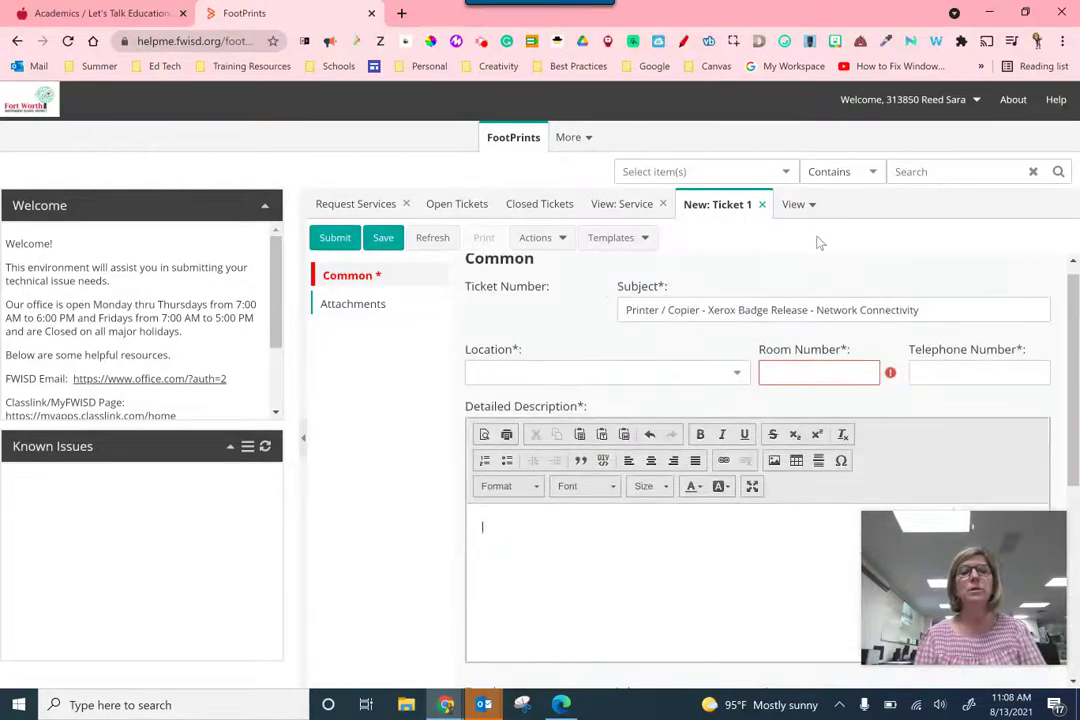